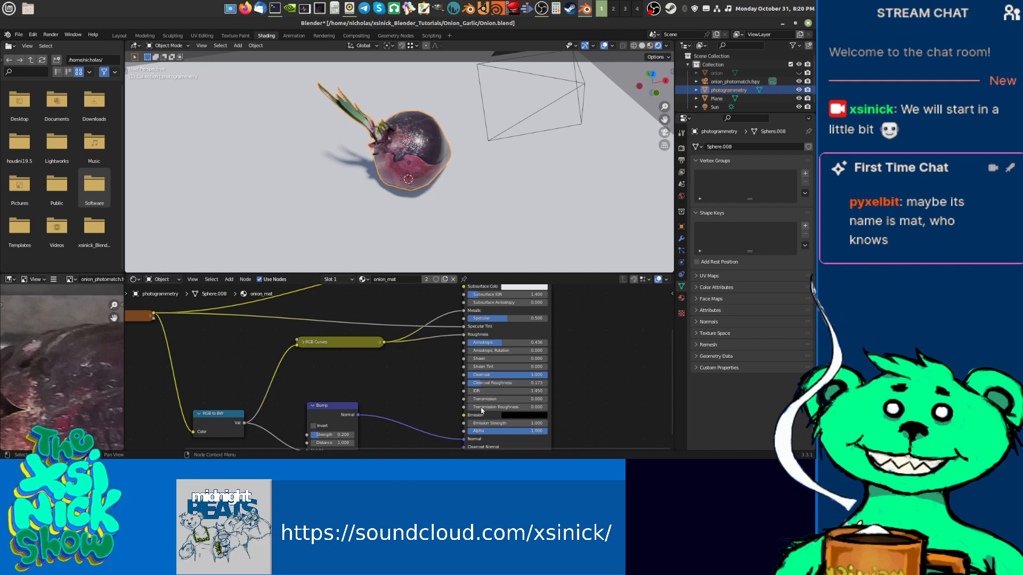
Set the Subsurface value of the onion material's Principled BSDF to 0.032.
mouse_move(414, 411)
middle_down()
mouse_move(421, 377)
mouse_move(425, 407)
middle_up()
middle_drag(429, 318, 404, 349)
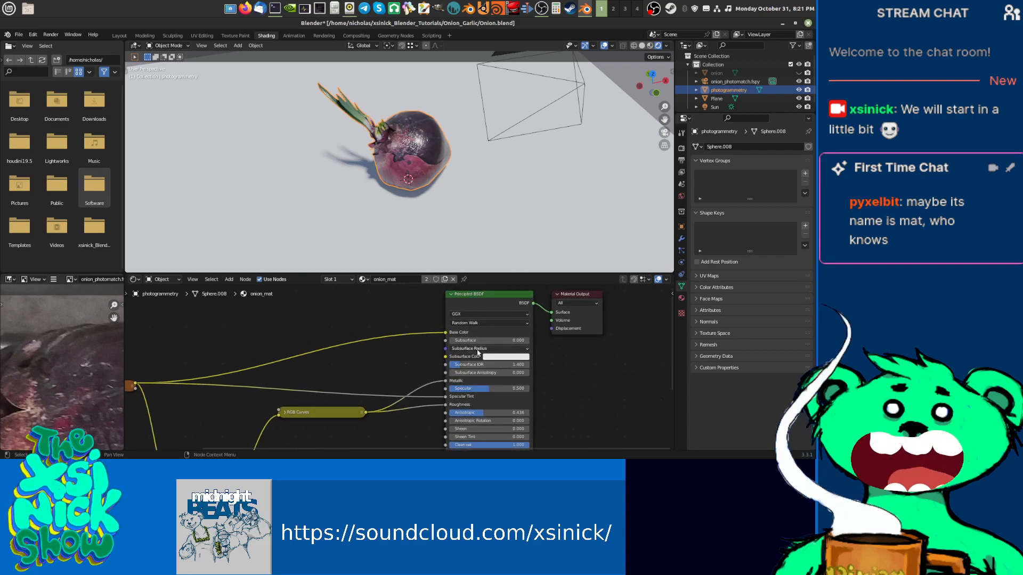
mouse_move(449, 342)
mouse_down()
mouse_move(459, 342)
mouse_move(451, 343)
mouse_up()
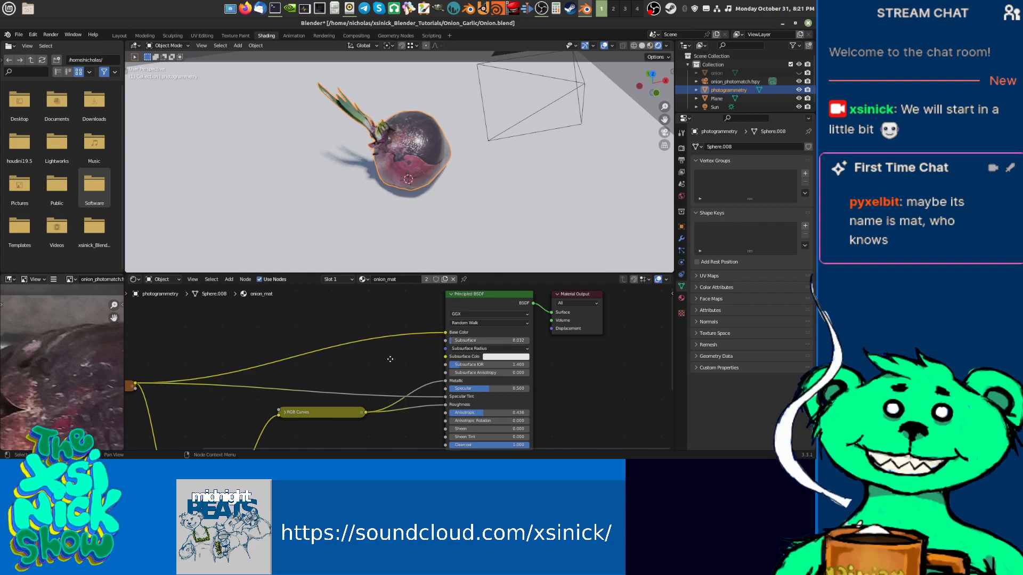
Try driving the Principled BSDF's Subsurface input with the RGB Curves output and disconnect it again.
middle_drag(389, 360, 408, 351)
drag(383, 404, 464, 333)
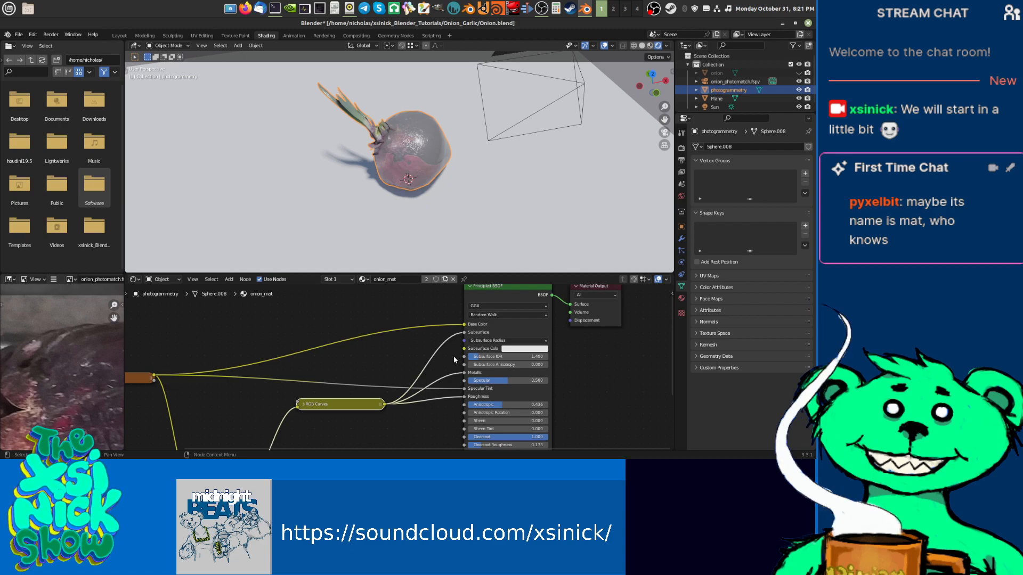
drag(464, 332, 430, 352)
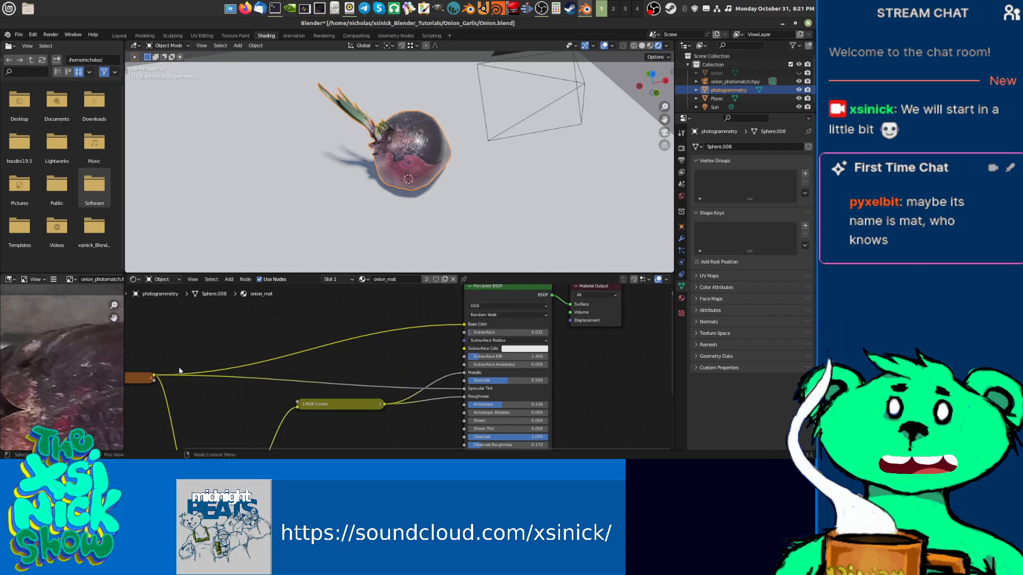
Connect the onion image texture's colour output to the Subsurface Color input of the Principled BSDF.
drag(154, 376, 469, 349)
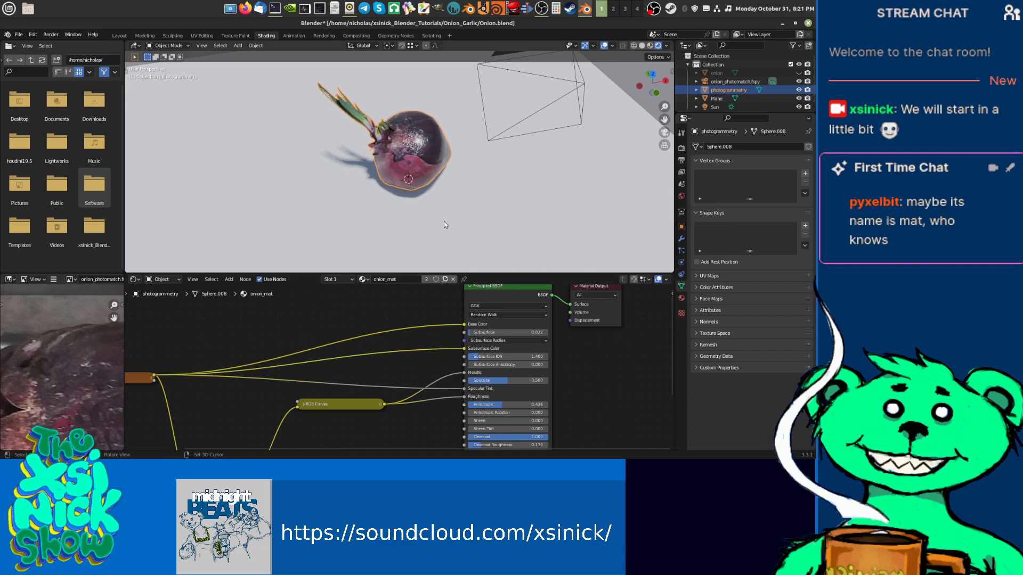
middle_drag(444, 221, 438, 200)
scroll(438, 201, up, 3)
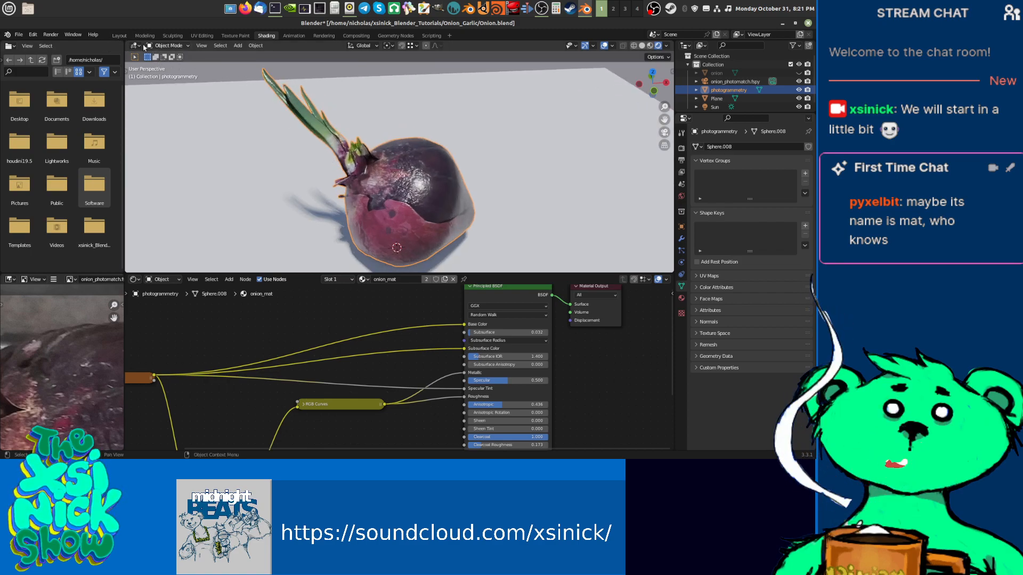
Switch to the Layout workspace and display its main 3D viewport in rendered shading.
click(120, 36)
scroll(597, 160, down, 2)
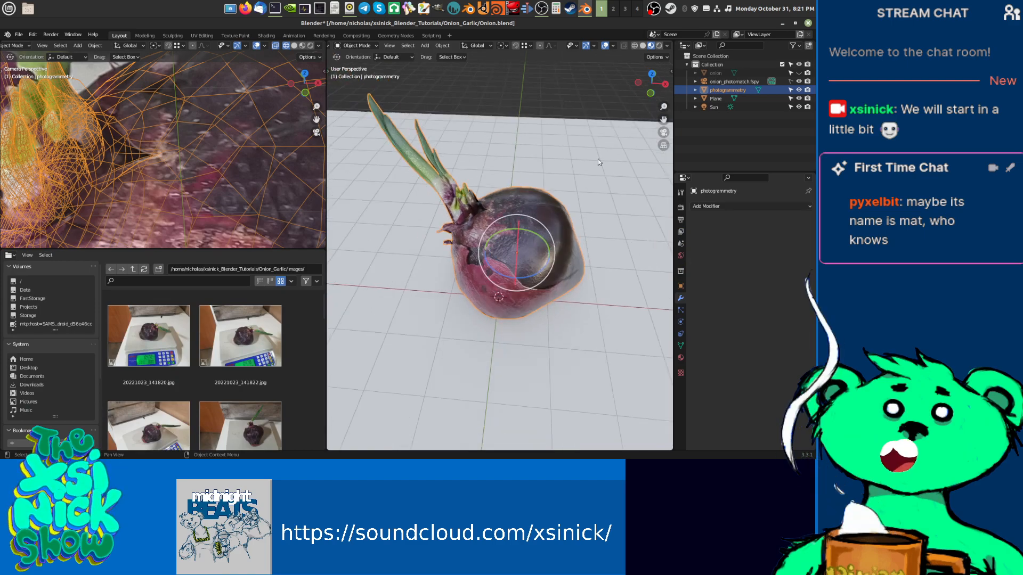
click(658, 46)
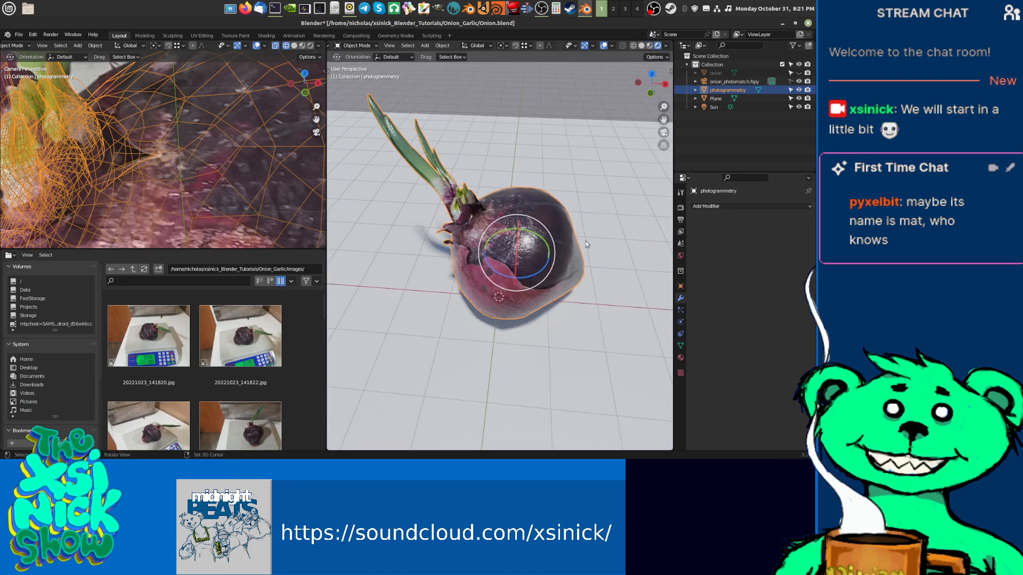
middle_drag(586, 244, 602, 231)
key(F3)
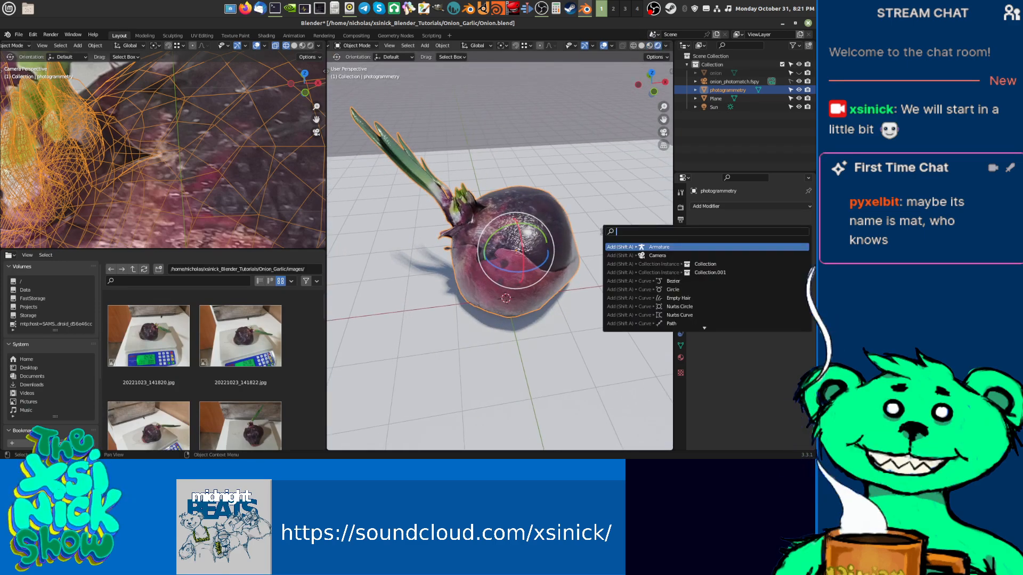
key(Escape)
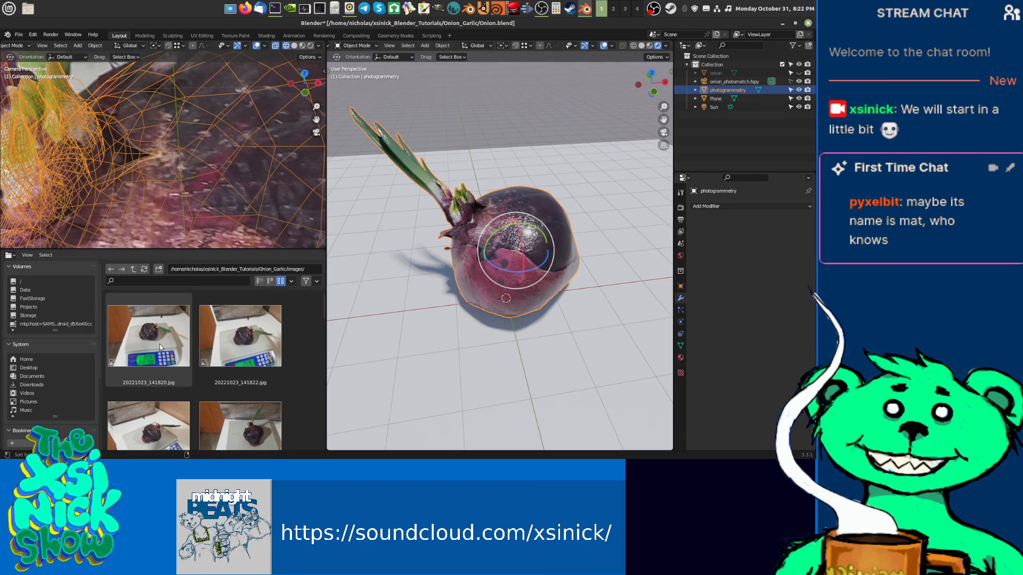
Maximize the rendered 3D viewport and select the ground plane beneath the onion.
scroll(148, 138, down, 5)
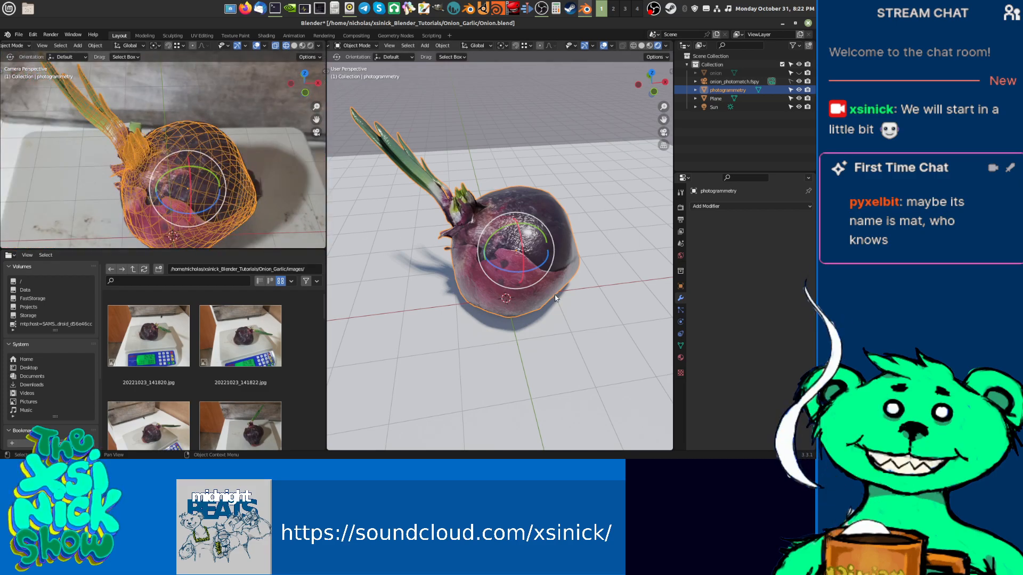
key(ctrl+space)
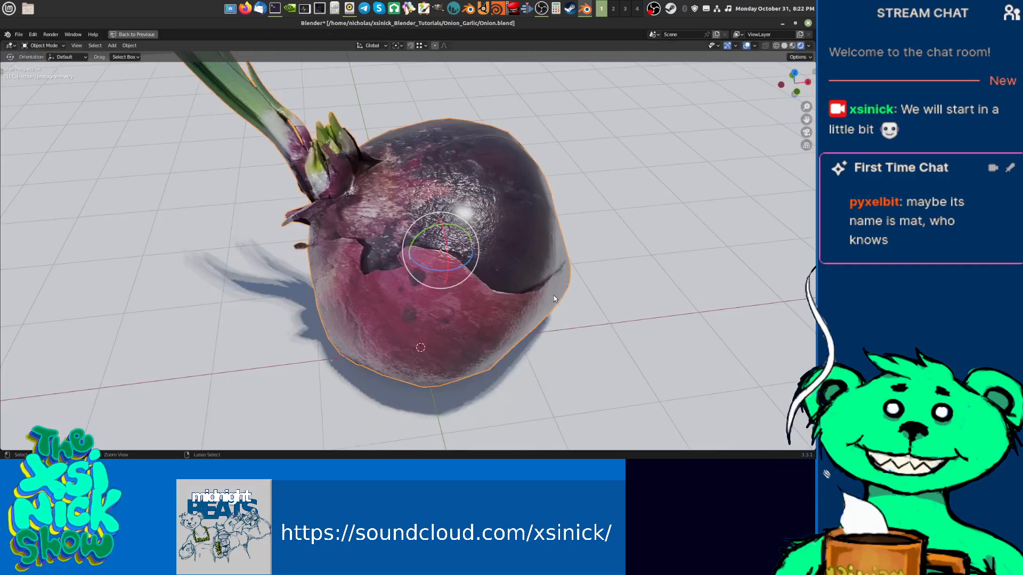
scroll(506, 300, down, 4)
mouse_move(506, 300)
middle_down()
mouse_move(493, 323)
mouse_move(475, 309)
mouse_move(400, 305)
mouse_move(571, 302)
mouse_move(520, 280)
mouse_move(421, 325)
mouse_move(458, 311)
mouse_move(434, 302)
mouse_move(485, 305)
mouse_move(502, 291)
middle_up()
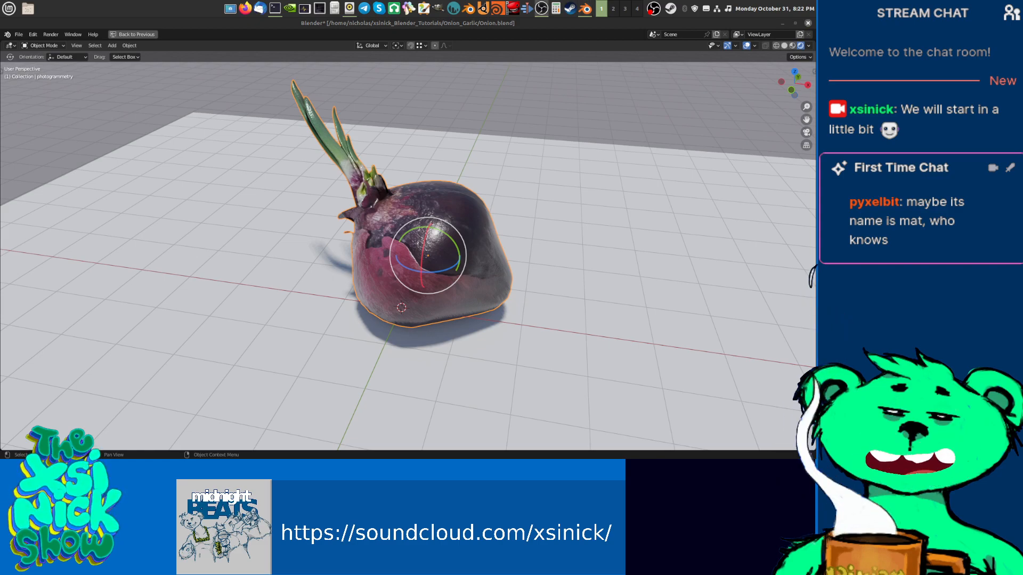
click(430, 192)
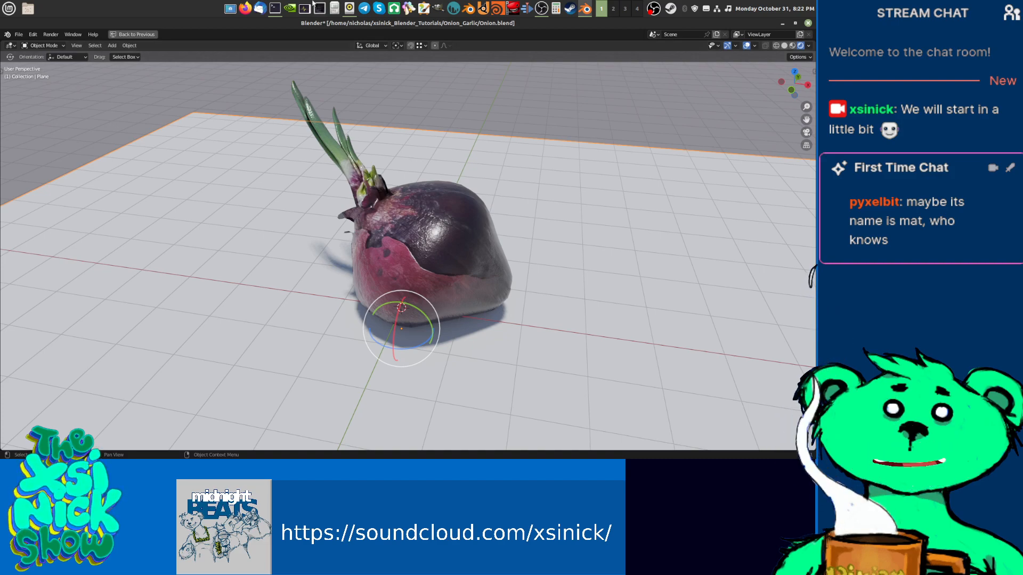
middle_drag(478, 175, 557, 175)
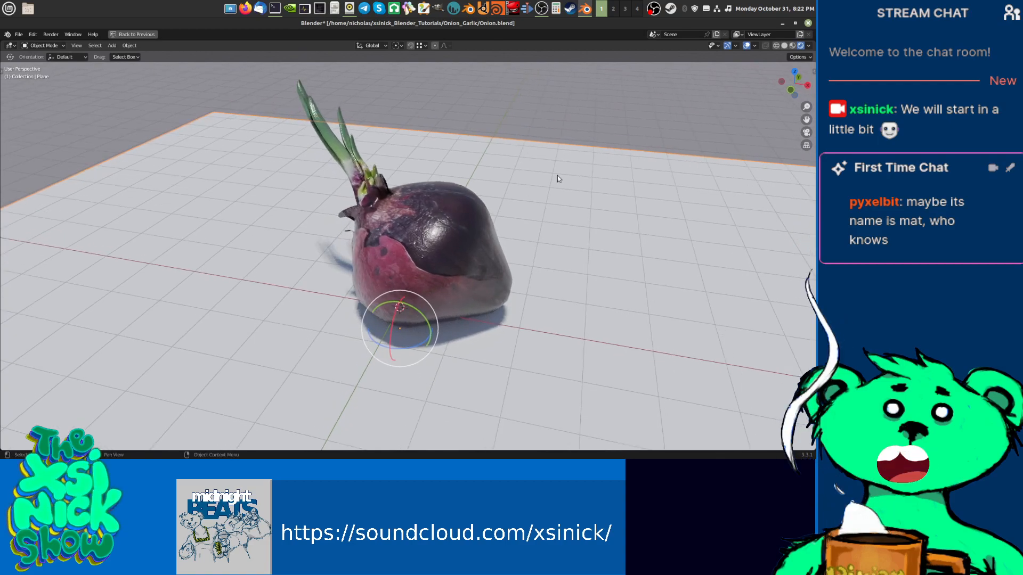
View the scene in the Ambient Occlusion, Environment and Shadow render passes.
click(810, 47)
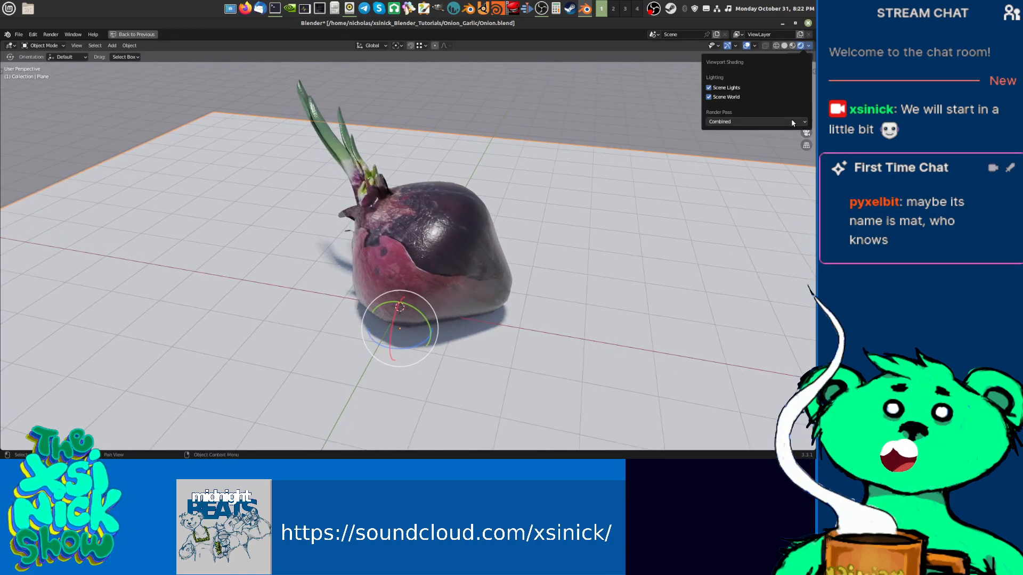
click(792, 122)
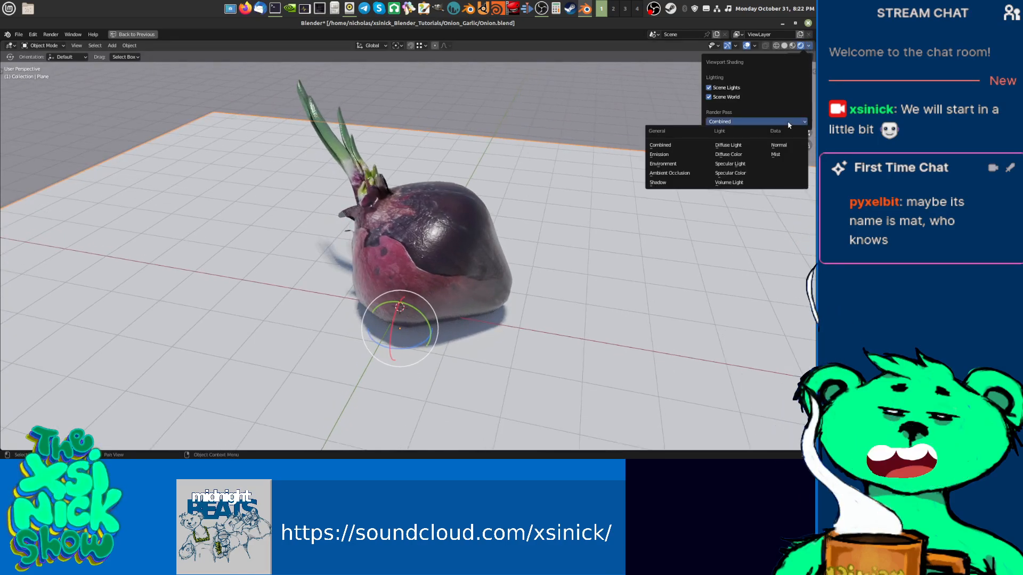
click(681, 175)
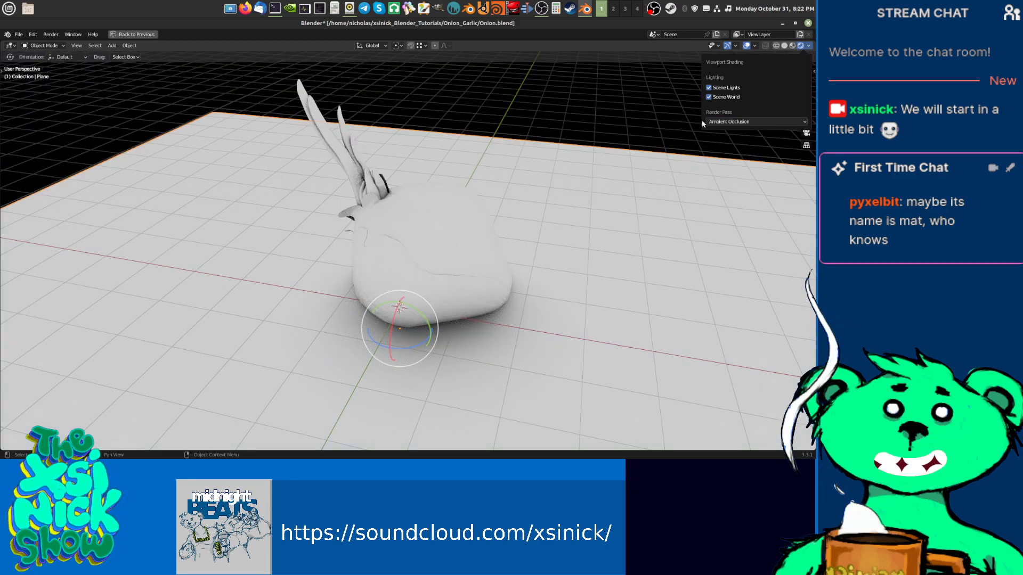
click(724, 121)
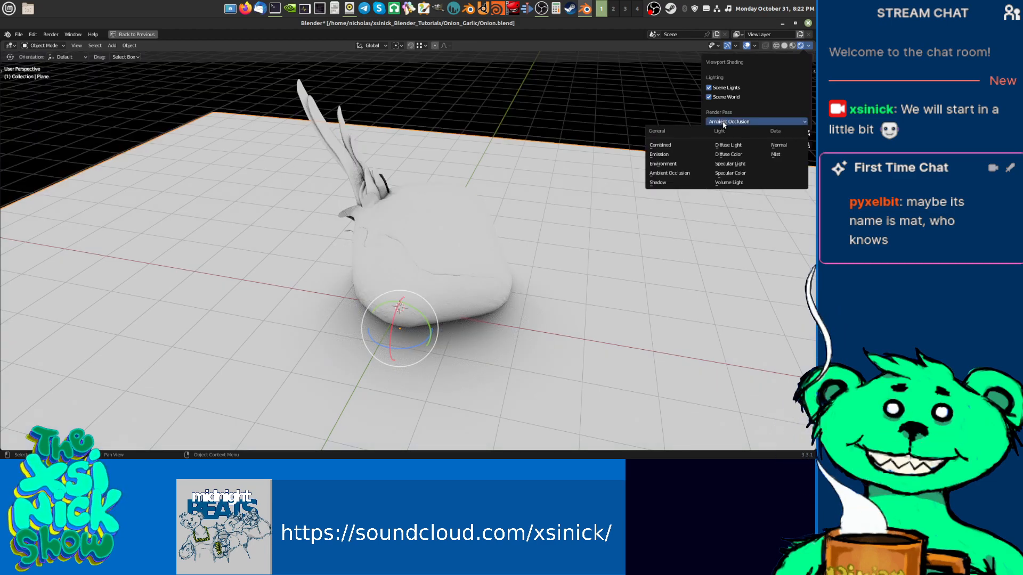
click(680, 165)
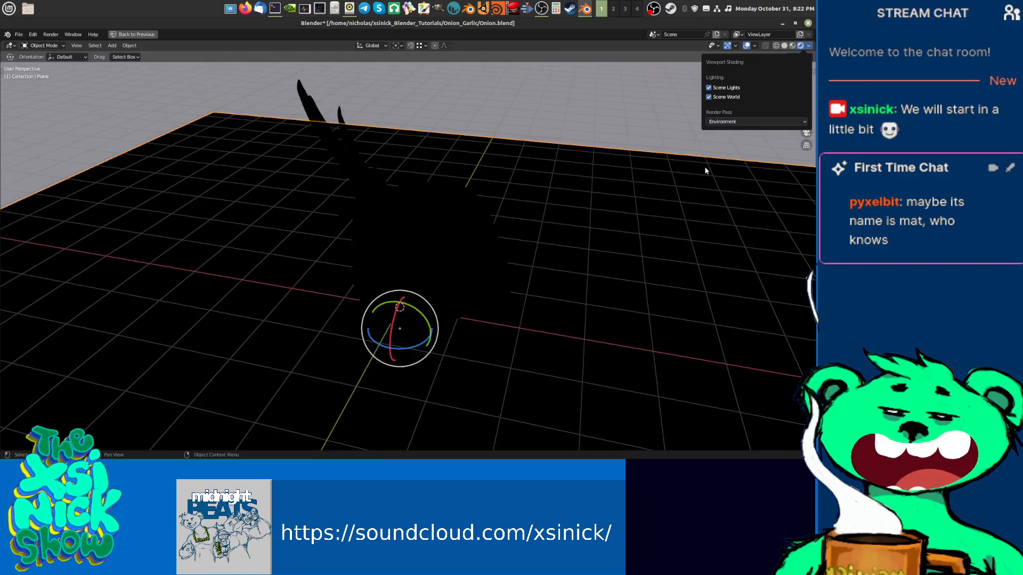
click(724, 121)
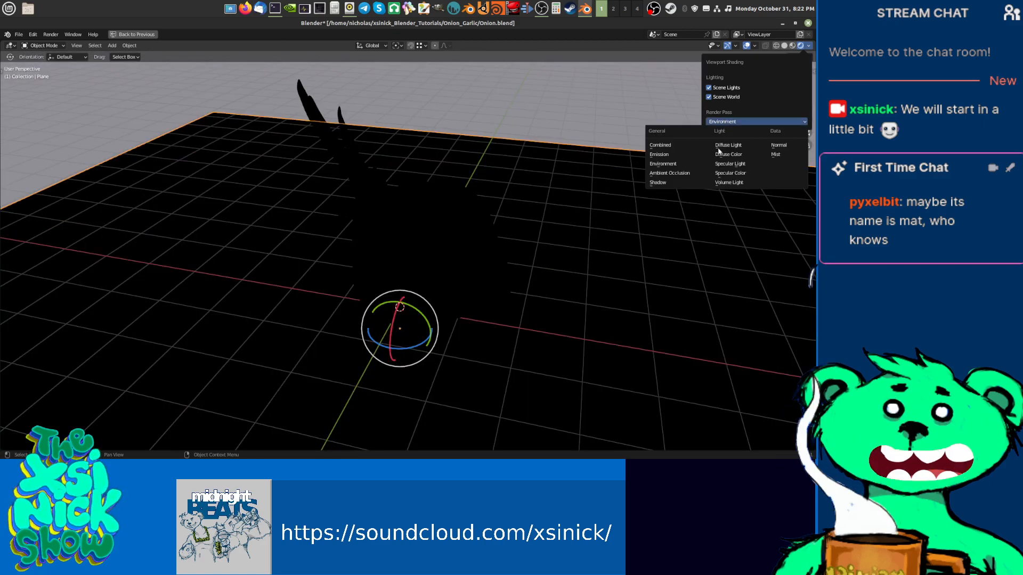
click(682, 184)
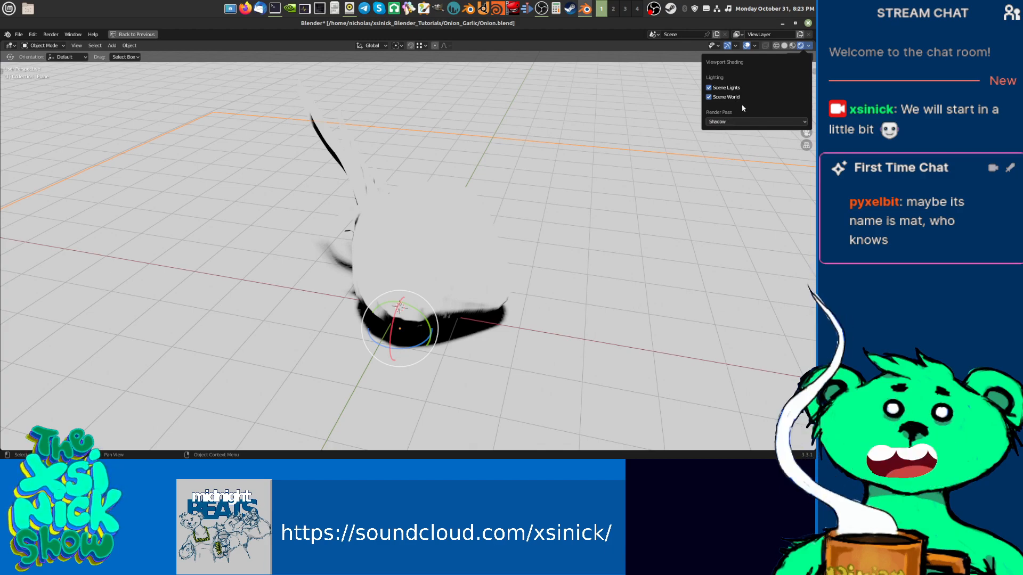
Preview the onion in the Diffuse Light and Diffuse Color render passes.
click(733, 122)
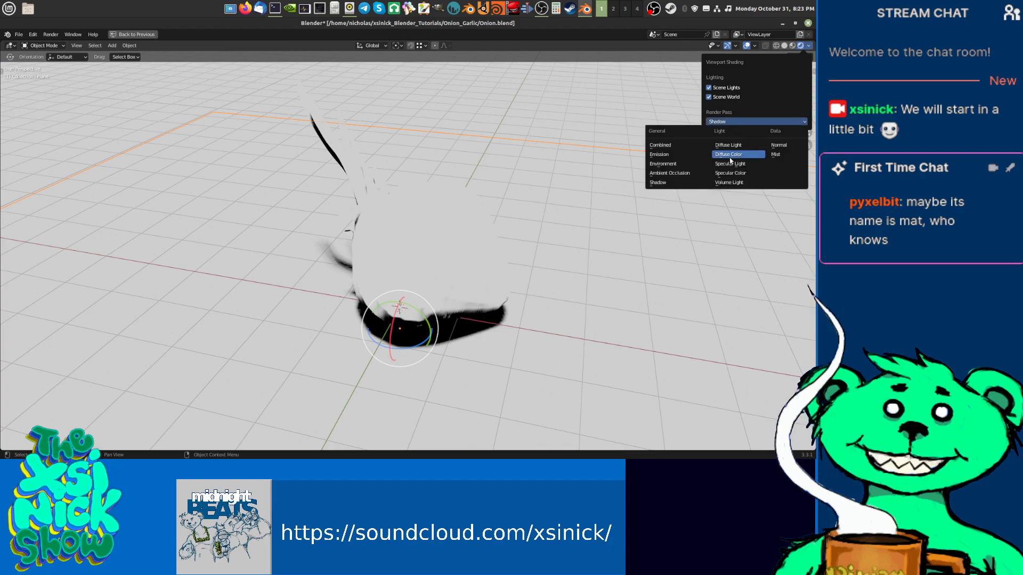
click(728, 145)
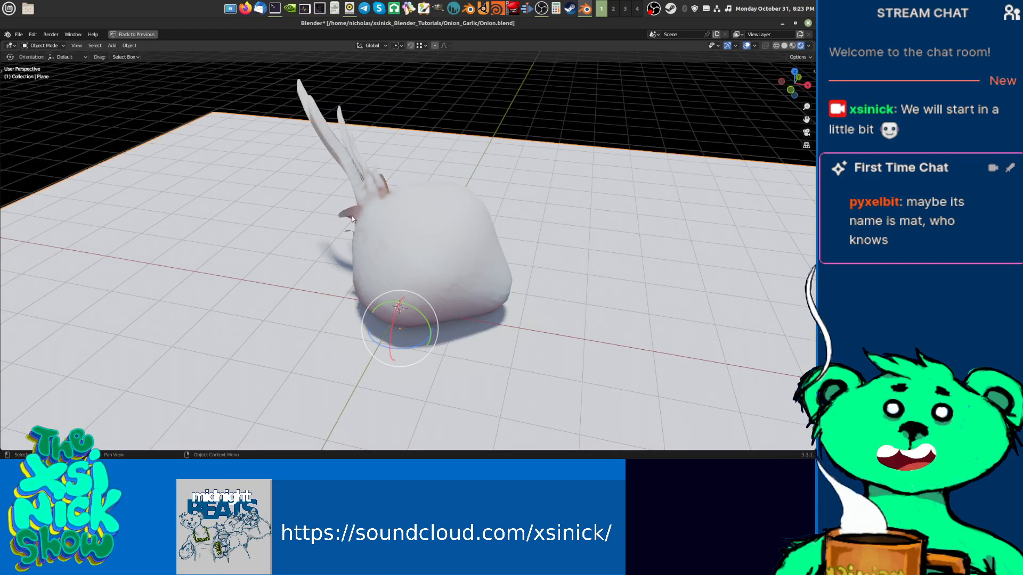
click(806, 58)
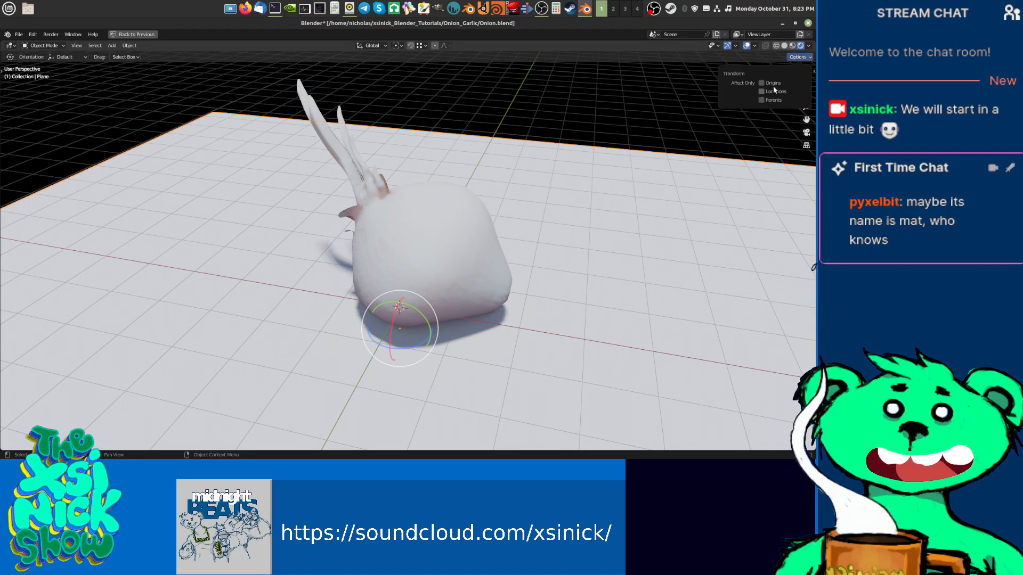
click(809, 45)
click(753, 121)
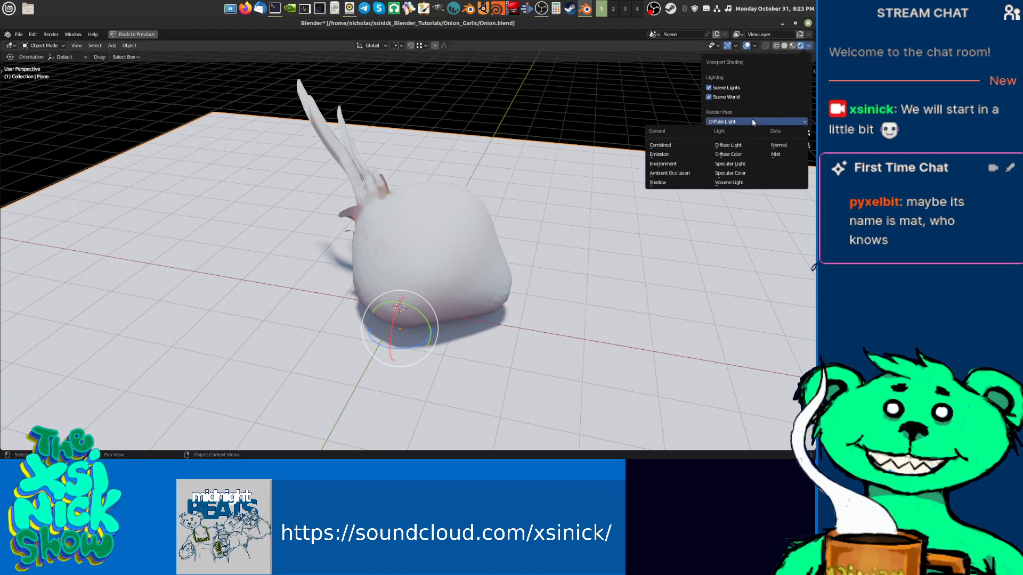
click(730, 155)
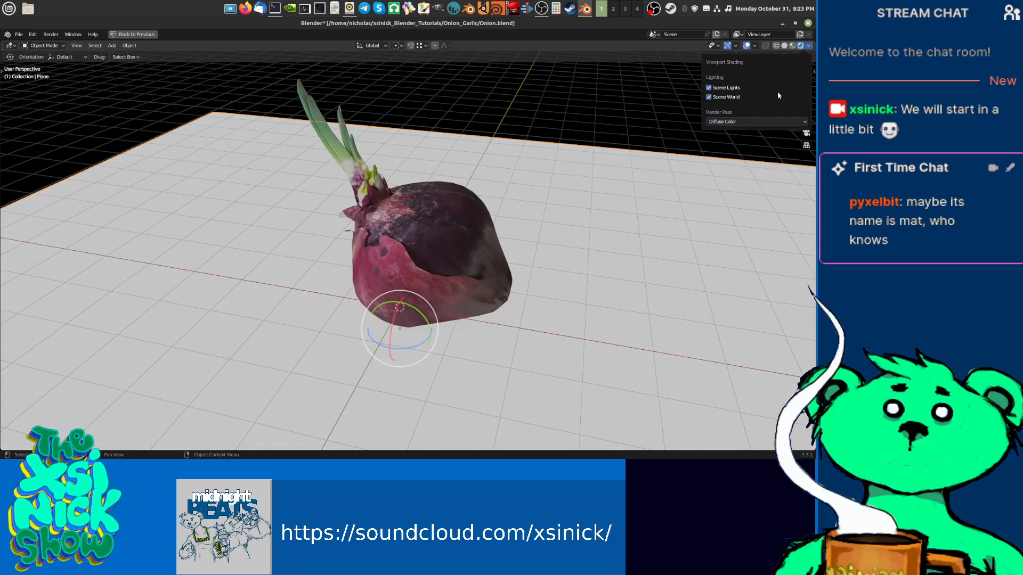
Preview the onion in the Specular Light, Specular Color and Volume Light render passes.
click(765, 122)
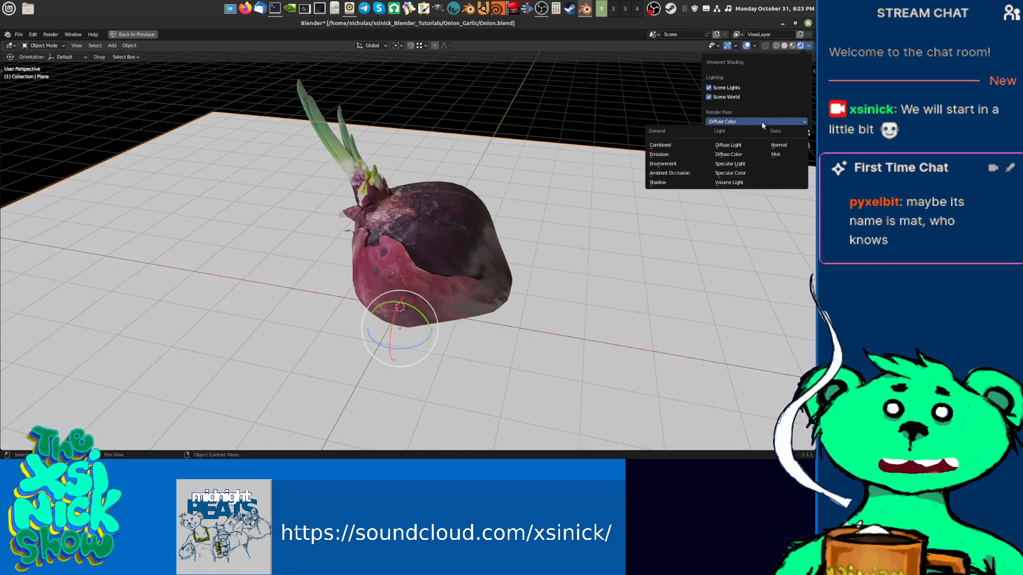
click(748, 167)
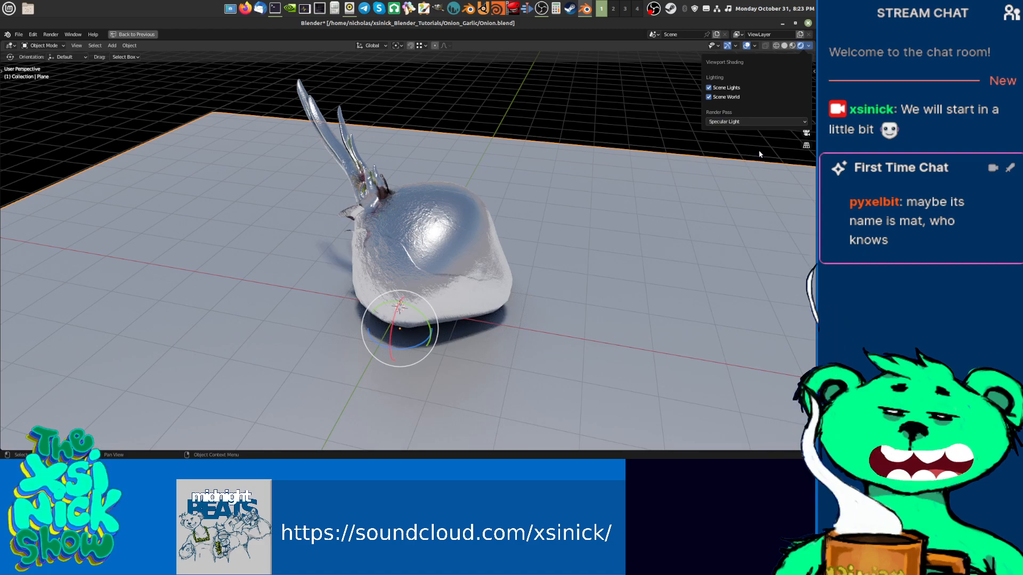
click(760, 123)
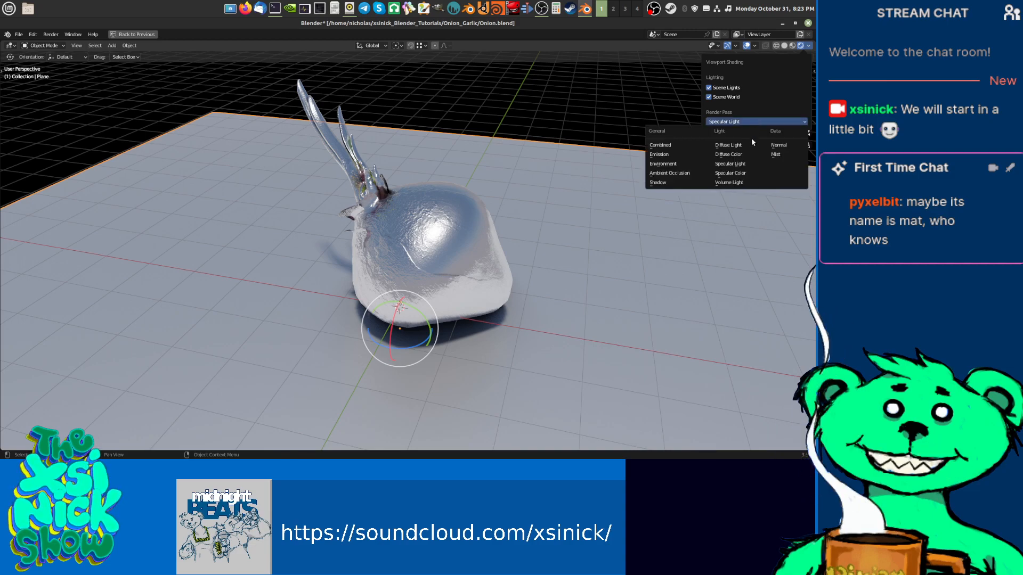
click(740, 174)
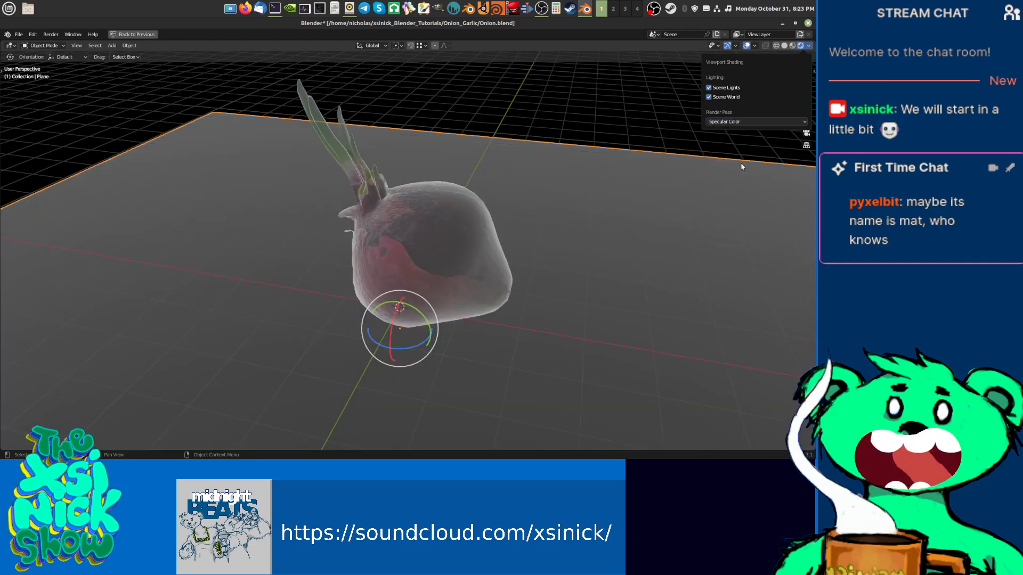
click(747, 123)
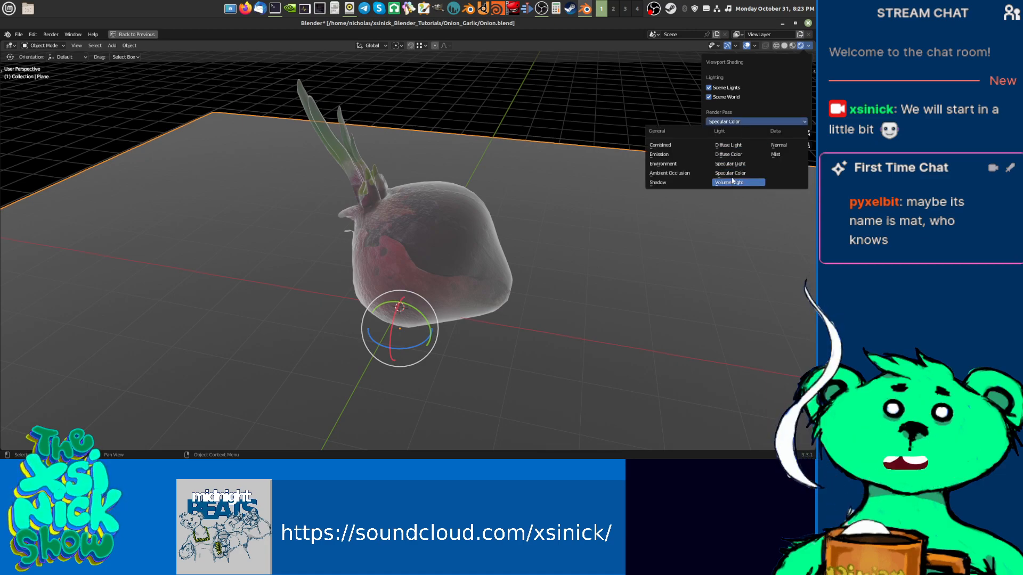
click(733, 182)
Preview the onion in the Normal and Mist render passes.
click(766, 123)
click(778, 146)
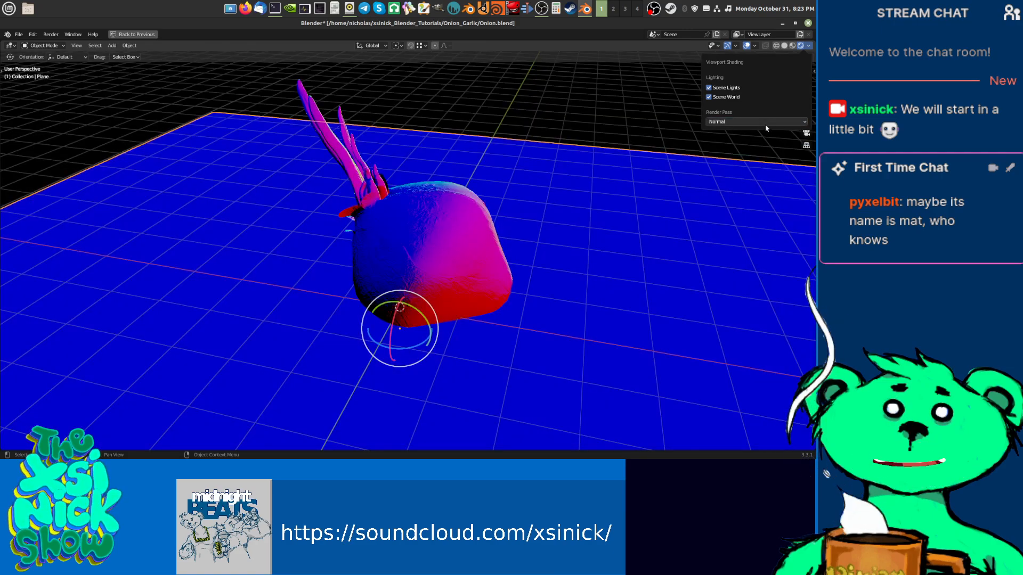
click(765, 123)
click(773, 157)
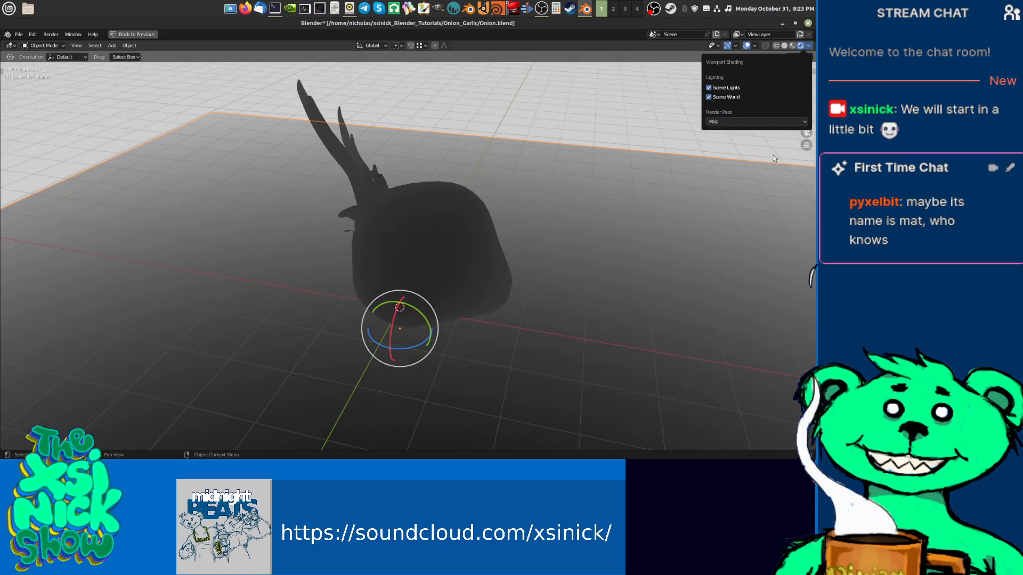
Return the viewport to the Combined render pass and deselect every object in the scene.
click(756, 122)
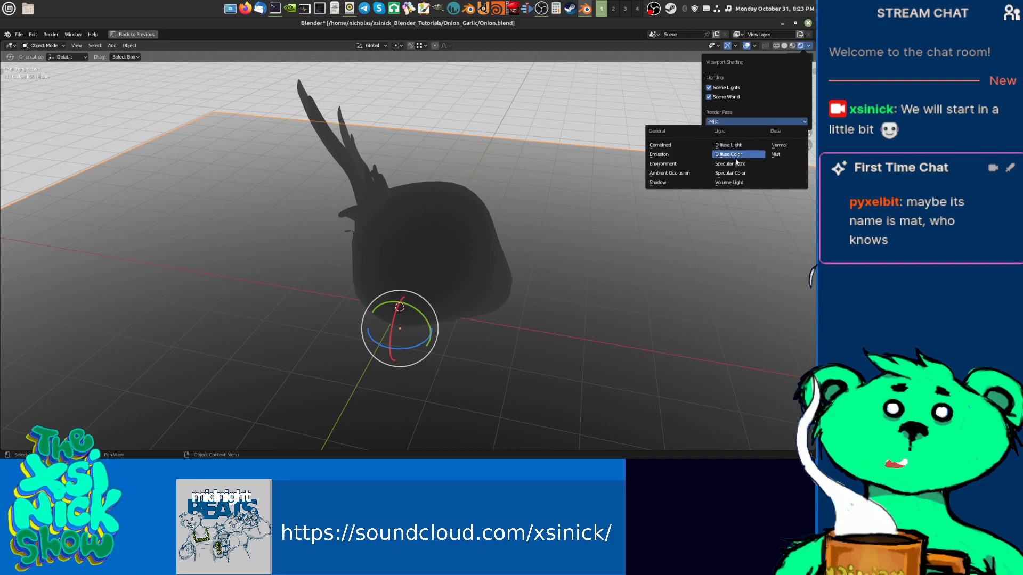
click(661, 145)
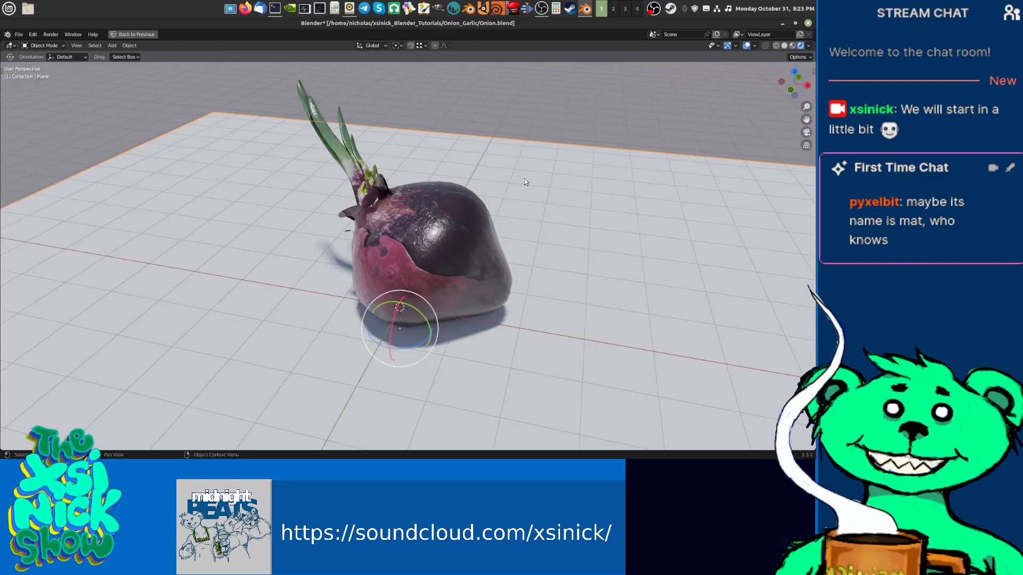
key(a)
key(a)
key(a)
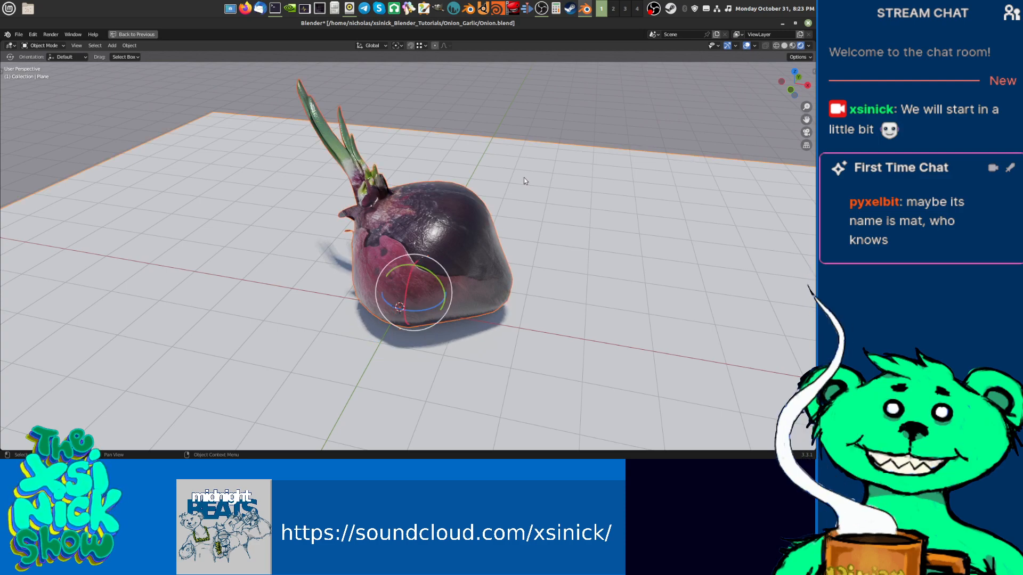
key(alt+a)
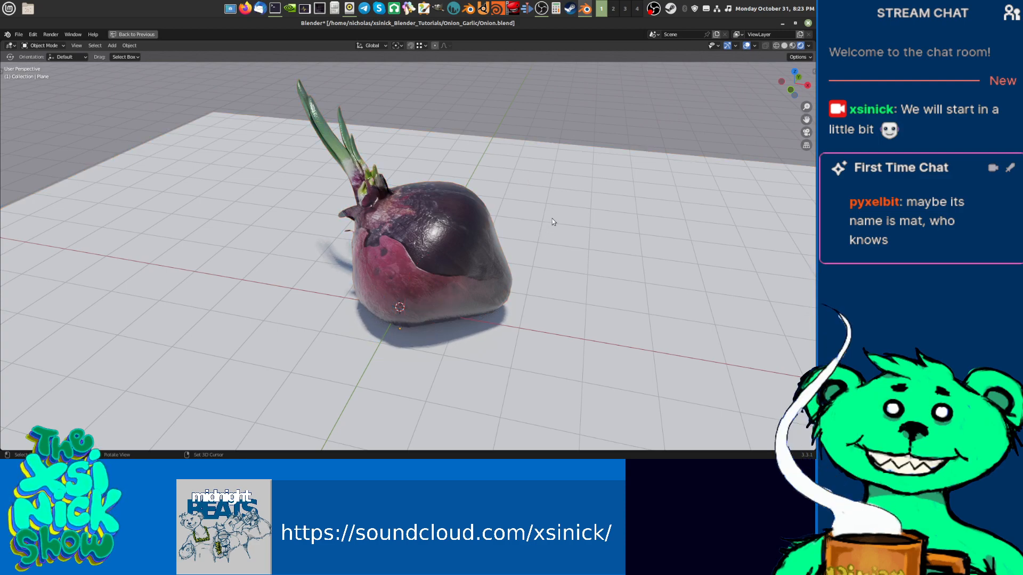
Hide the viewport gizmos and overlays to inspect the rendered onion from a higher angle without distractions.
click(728, 47)
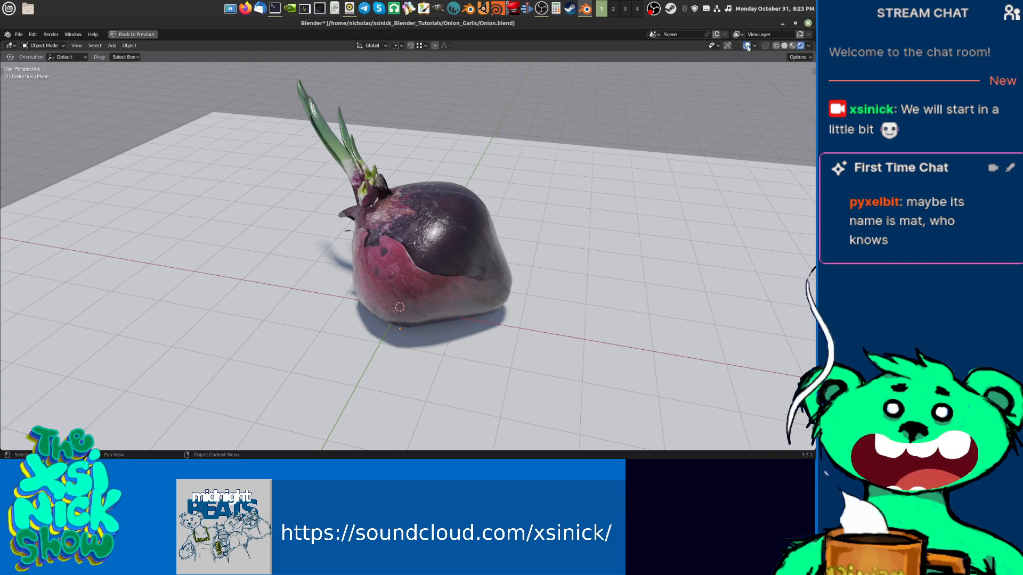
click(727, 47)
click(728, 46)
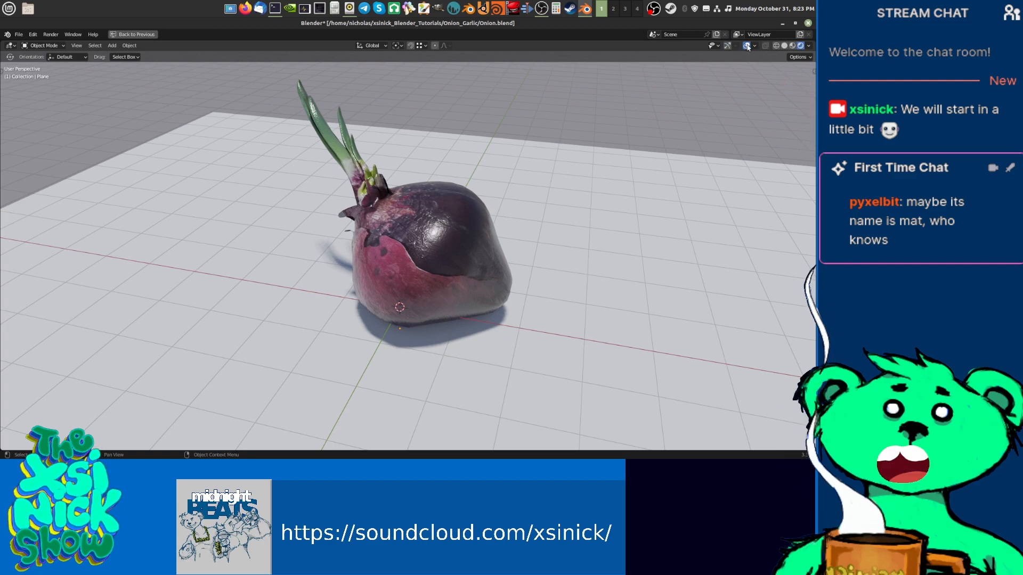
click(747, 46)
mouse_move(642, 244)
middle_down()
mouse_move(664, 238)
mouse_move(648, 246)
mouse_move(659, 250)
mouse_move(630, 245)
mouse_move(655, 254)
mouse_move(638, 265)
mouse_move(628, 248)
middle_up()
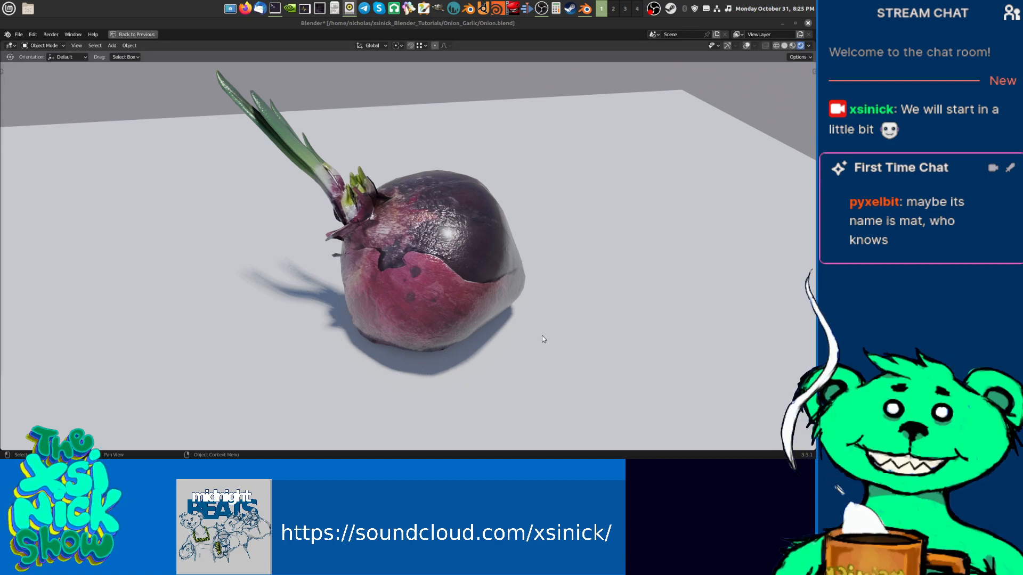
mouse_move(524, 332)
shift+middle_down()
mouse_move(494, 355)
mouse_move(447, 360)
mouse_move(446, 371)
mouse_move(433, 353)
mouse_move(542, 364)
mouse_move(525, 377)
mouse_move(534, 361)
mouse_move(571, 355)
mouse_move(490, 359)
mouse_move(479, 336)
mouse_move(459, 360)
mouse_move(453, 330)
mouse_move(526, 317)
mouse_move(548, 326)
mouse_move(567, 358)
mouse_move(564, 393)
mouse_move(552, 400)
mouse_move(475, 395)
mouse_move(435, 369)
mouse_move(438, 352)
mouse_move(443, 389)
mouse_move(461, 366)
mouse_move(496, 378)
mouse_move(521, 370)
shift+middle_up()
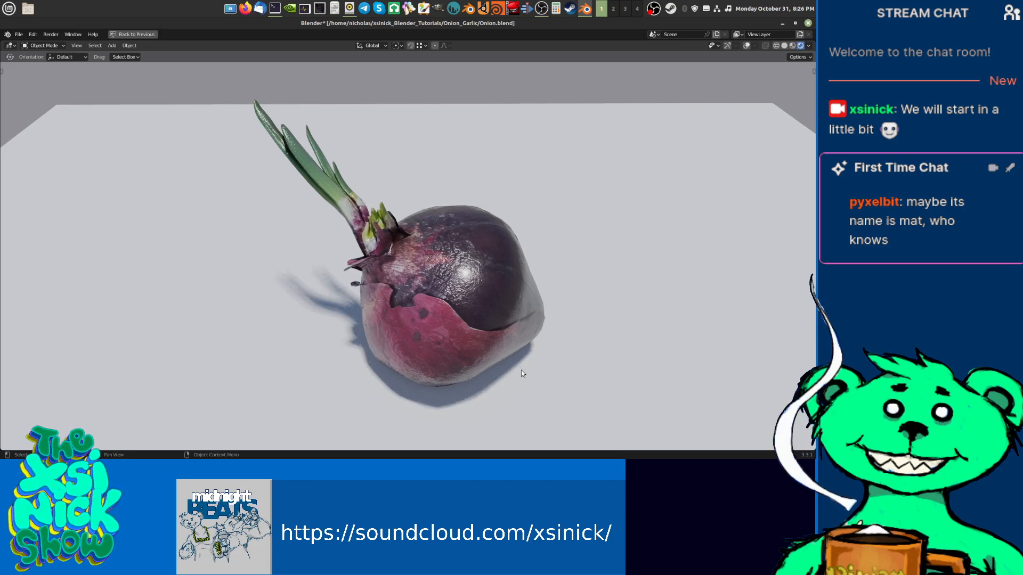